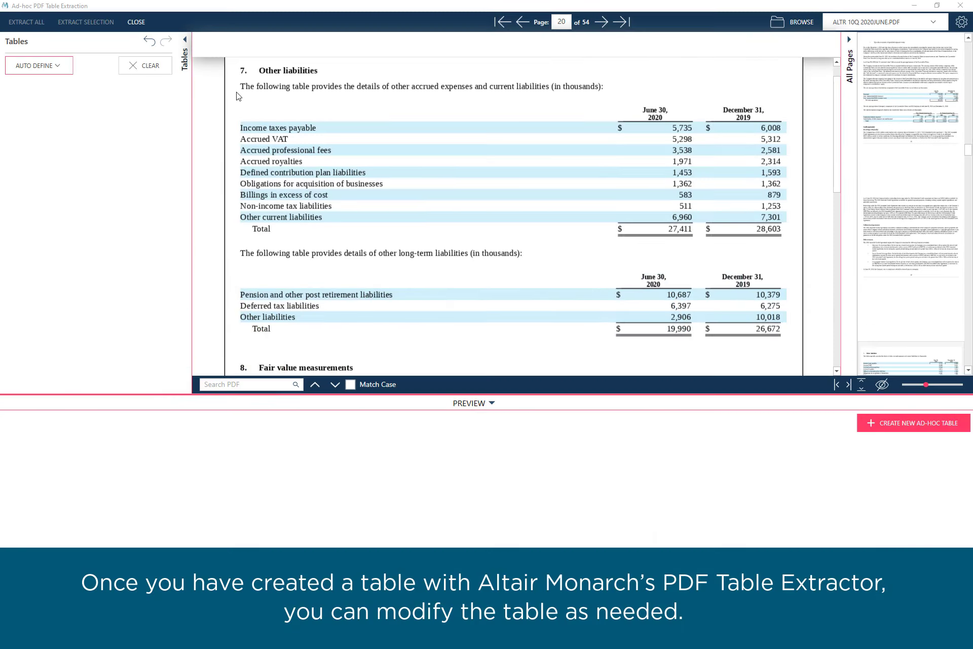
- Create an extracted table from the accrued expenses area under Other liabilities on page 20
drag(233, 96, 794, 249)
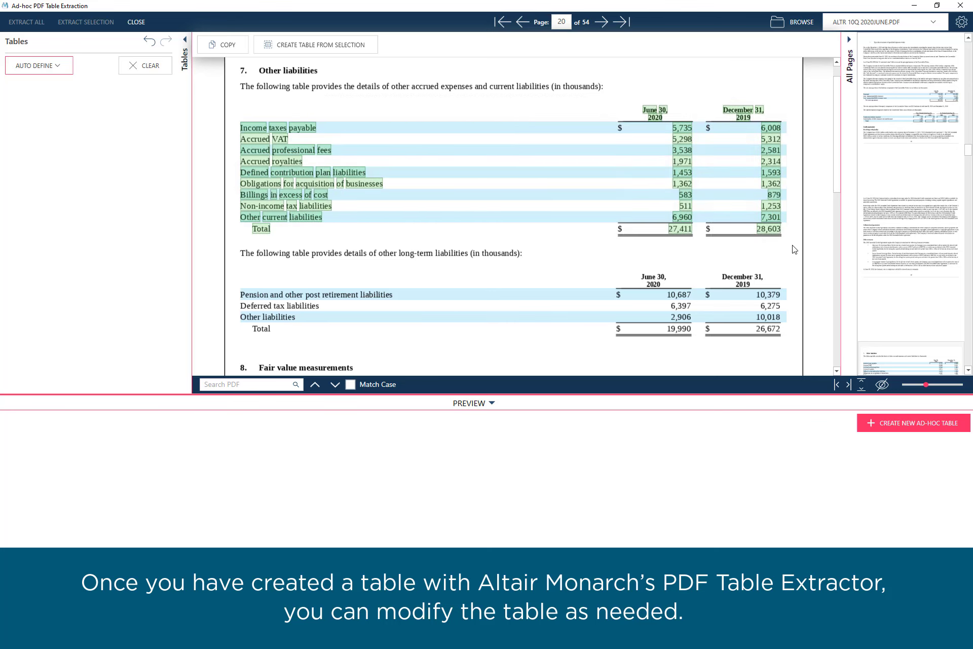
click(281, 42)
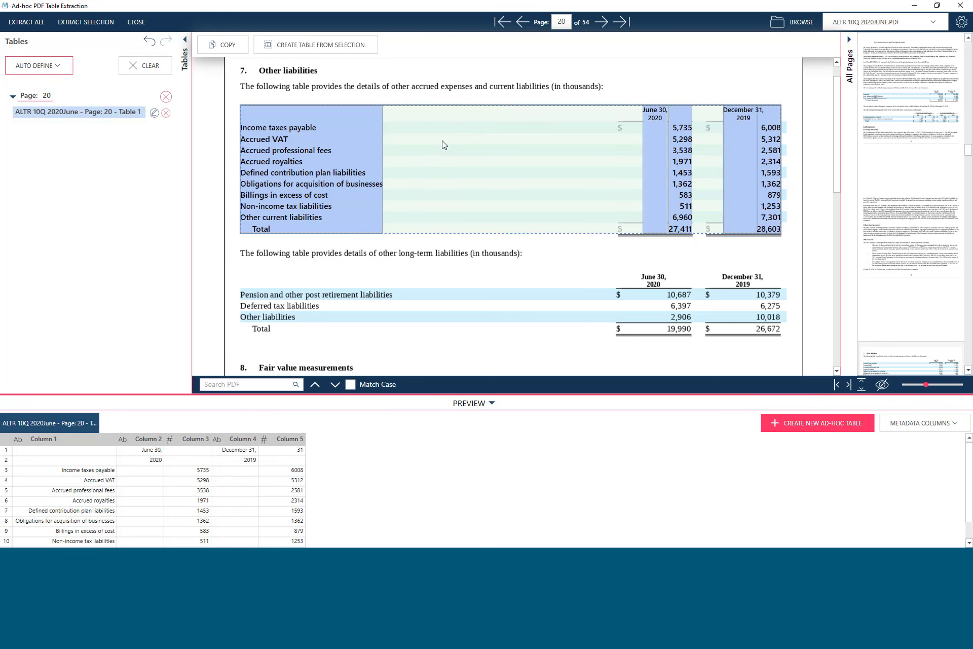
- Trim the table's top edge below the date headers and bottom edge above Total, leaving nine rows
click(507, 120)
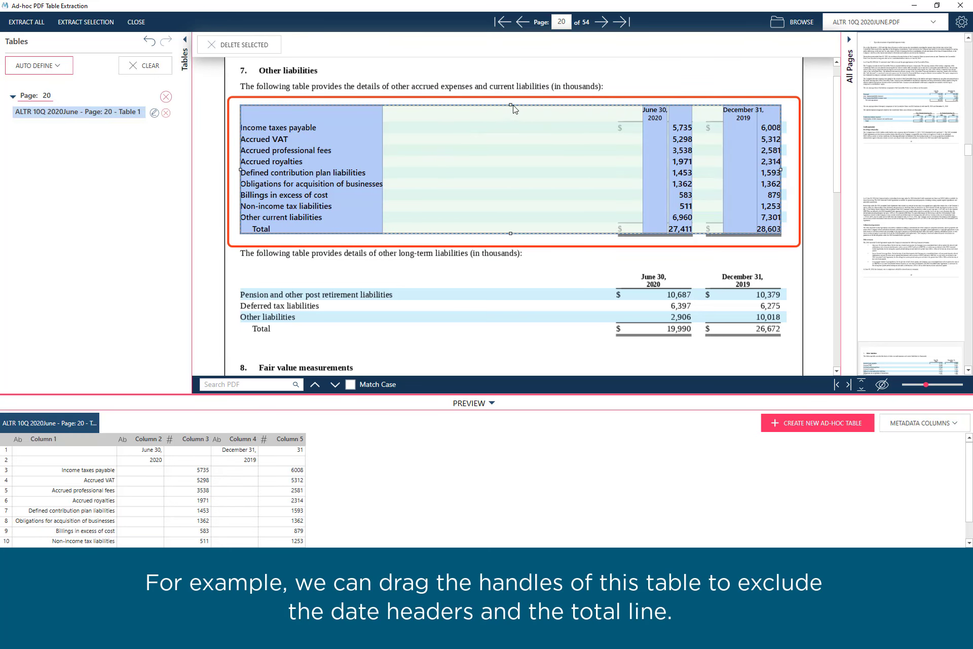
drag(511, 105, 513, 122)
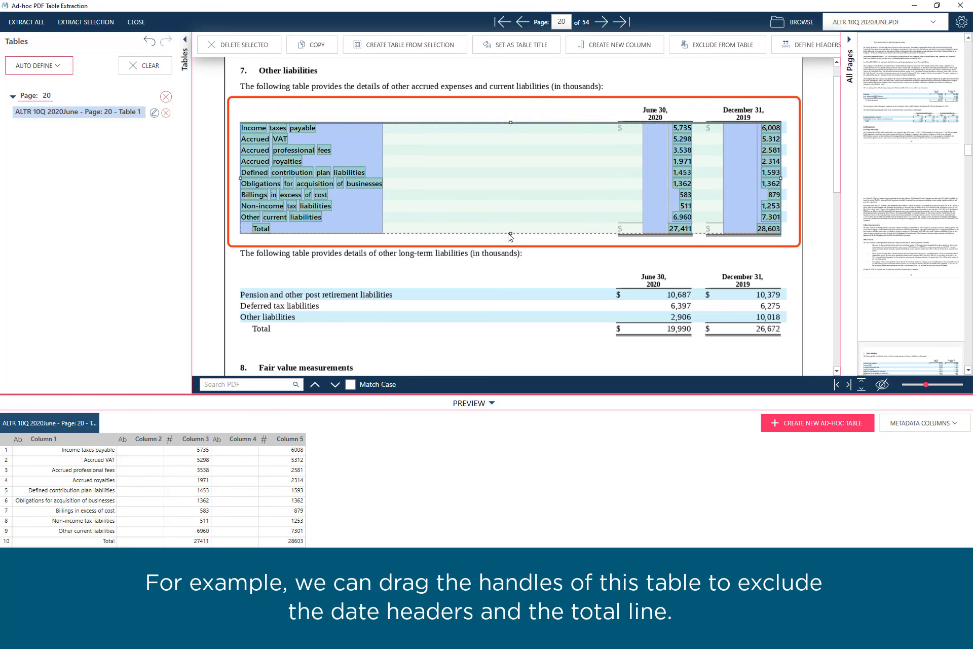
drag(511, 232, 510, 224)
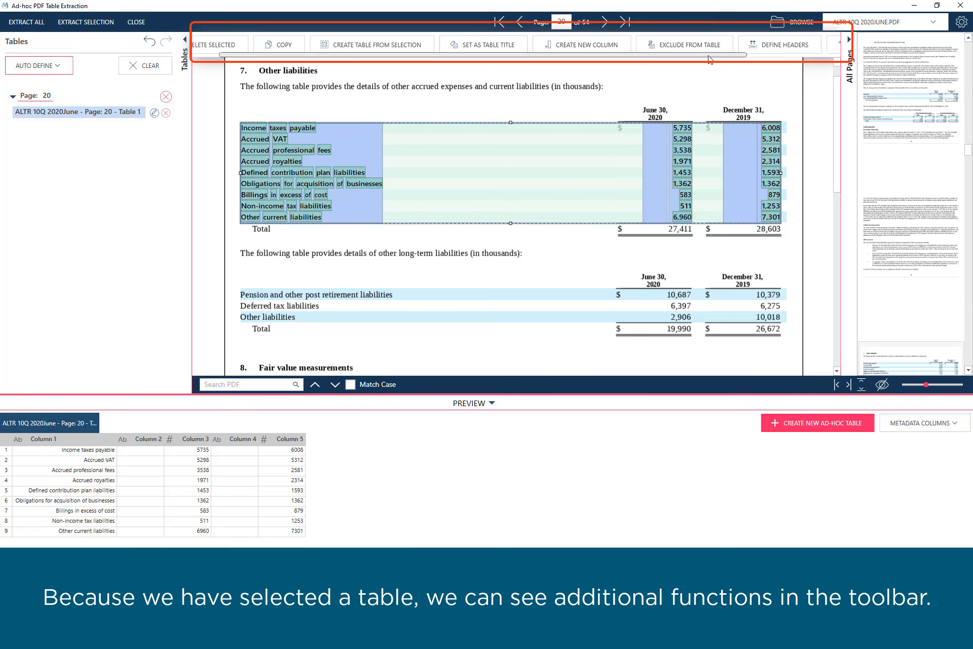
mouse_move(687, 56)
mouse_down()
mouse_move(806, 57)
mouse_move(638, 59)
mouse_up()
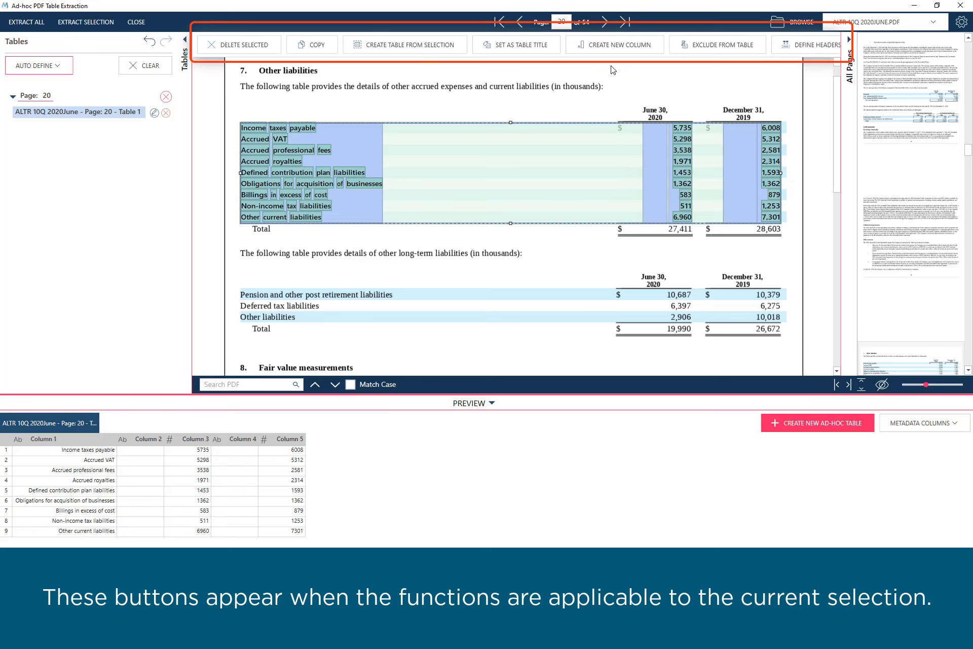
click(495, 110)
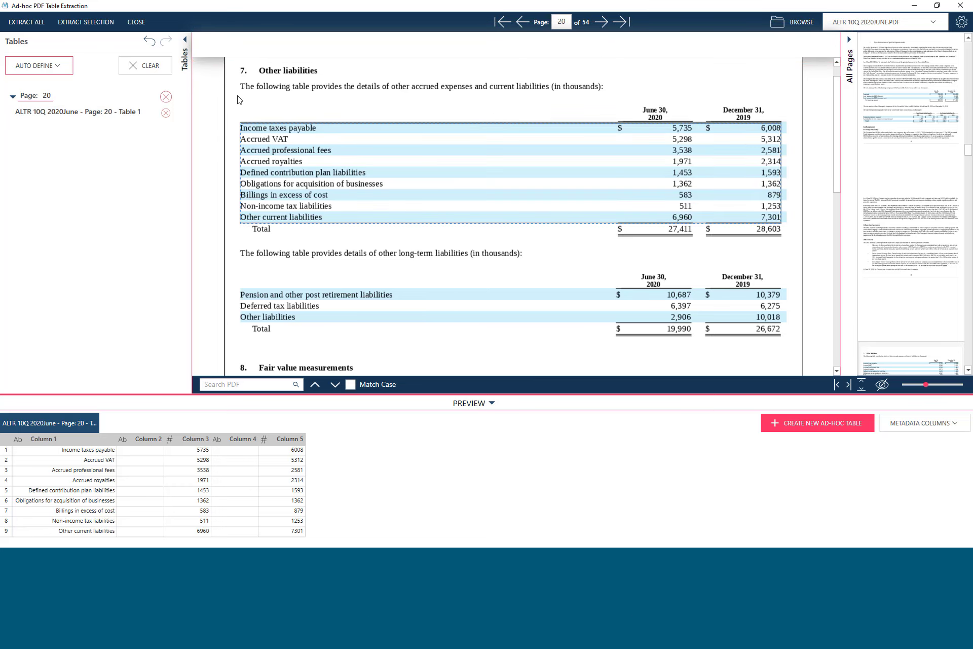
drag(237, 91, 797, 245)
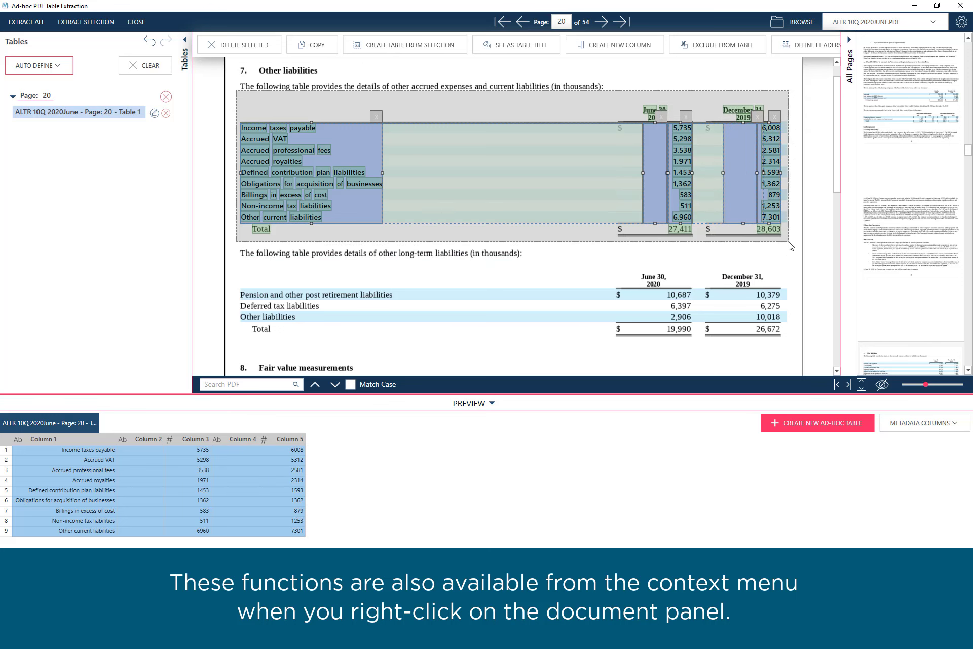
right_click(452, 269)
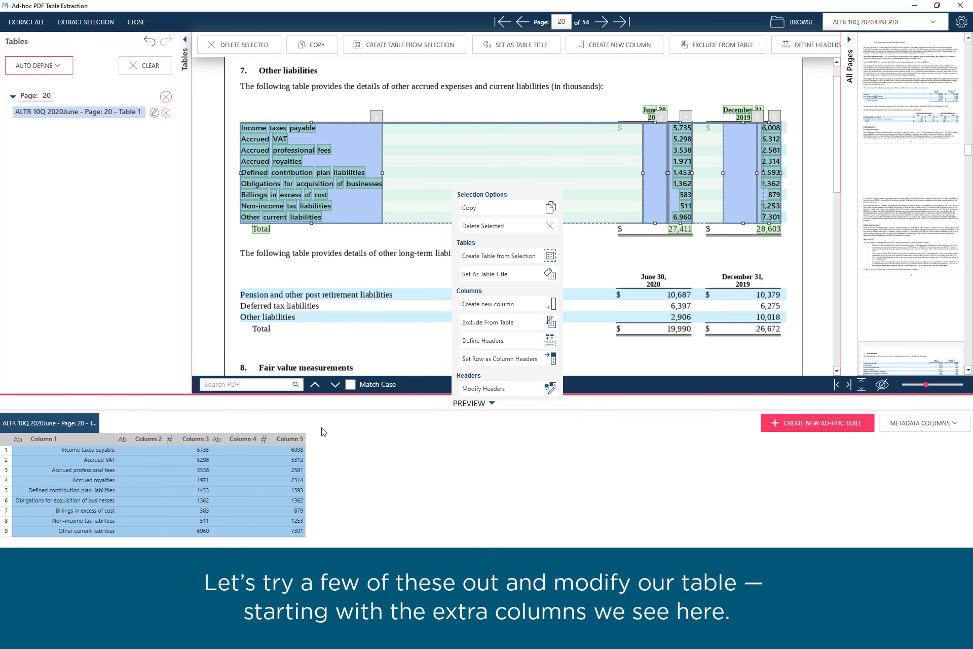
- Delete the empty Column 2 from the extracted table
click(157, 443)
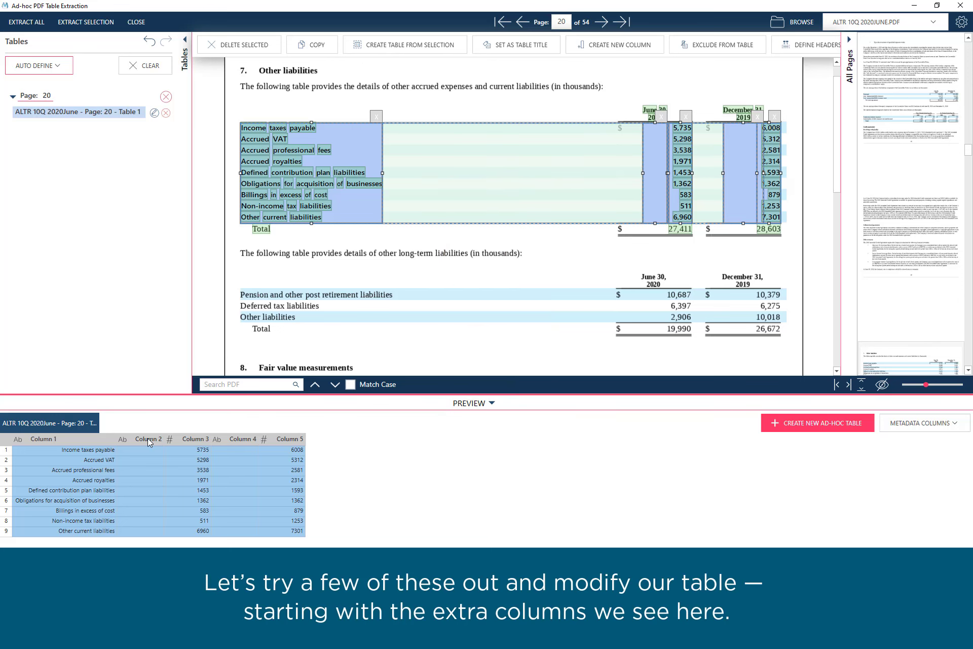
click(234, 439)
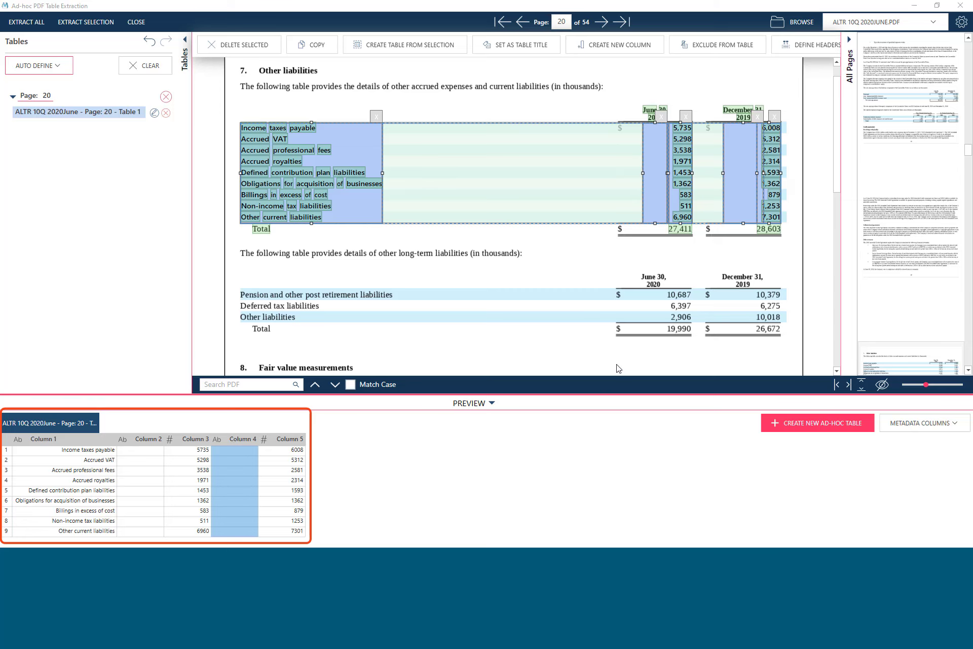
click(650, 130)
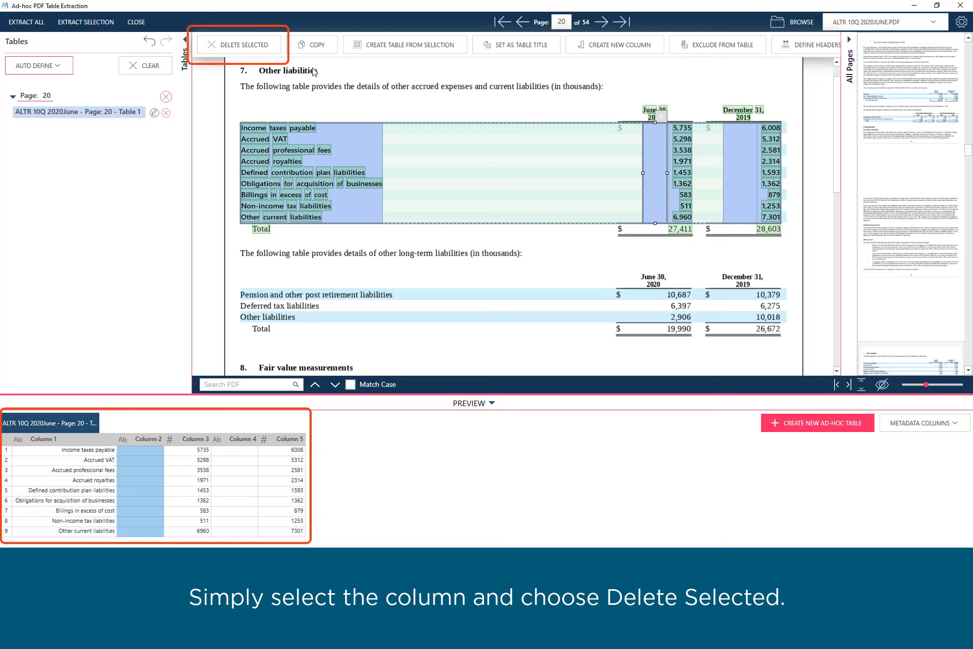
click(269, 49)
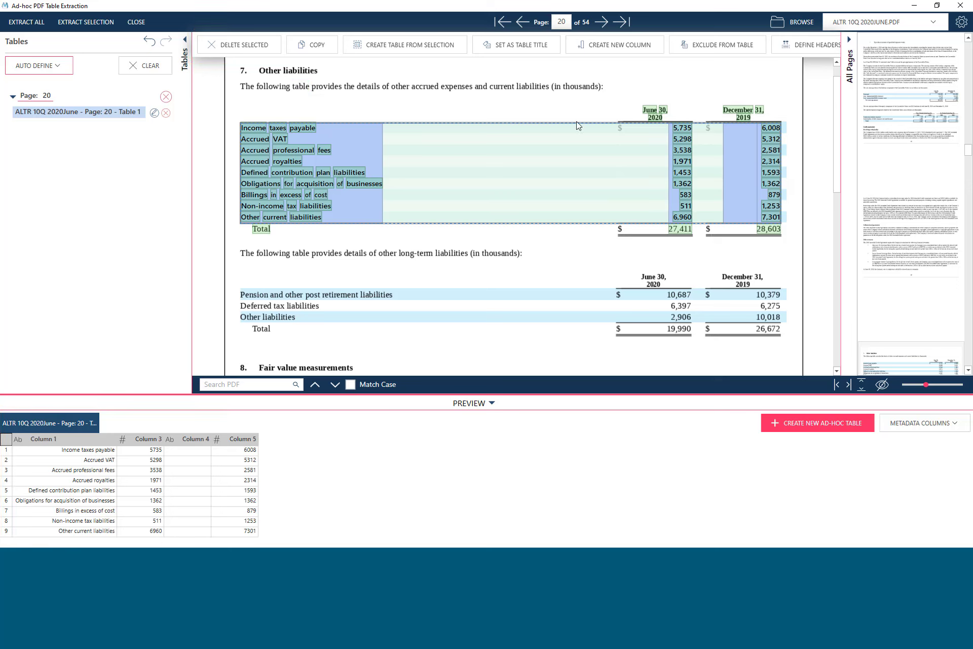
- Delete the empty column before the December 2019 values
click(741, 175)
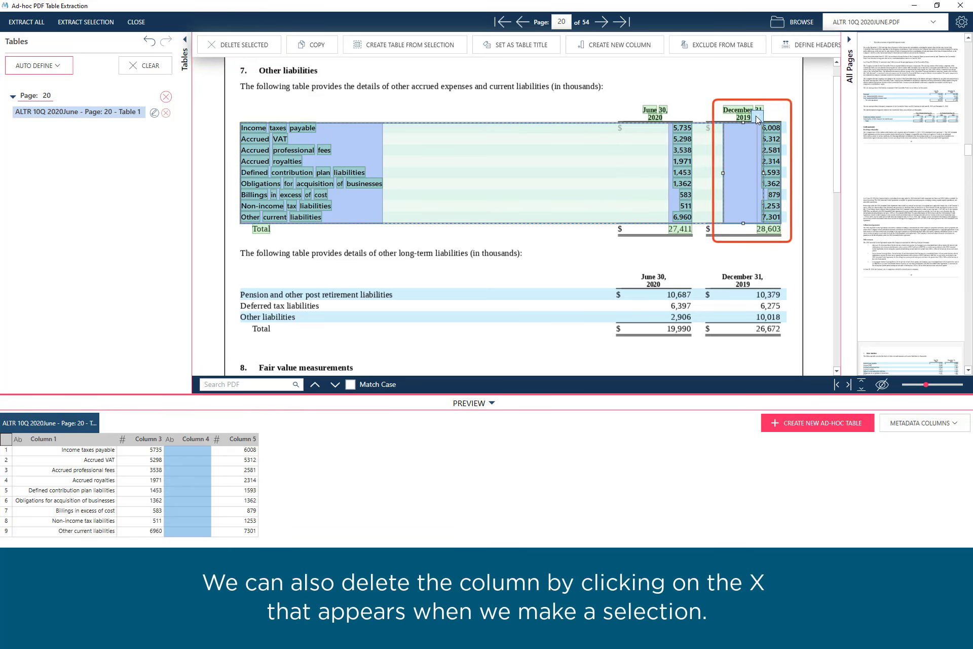
click(758, 112)
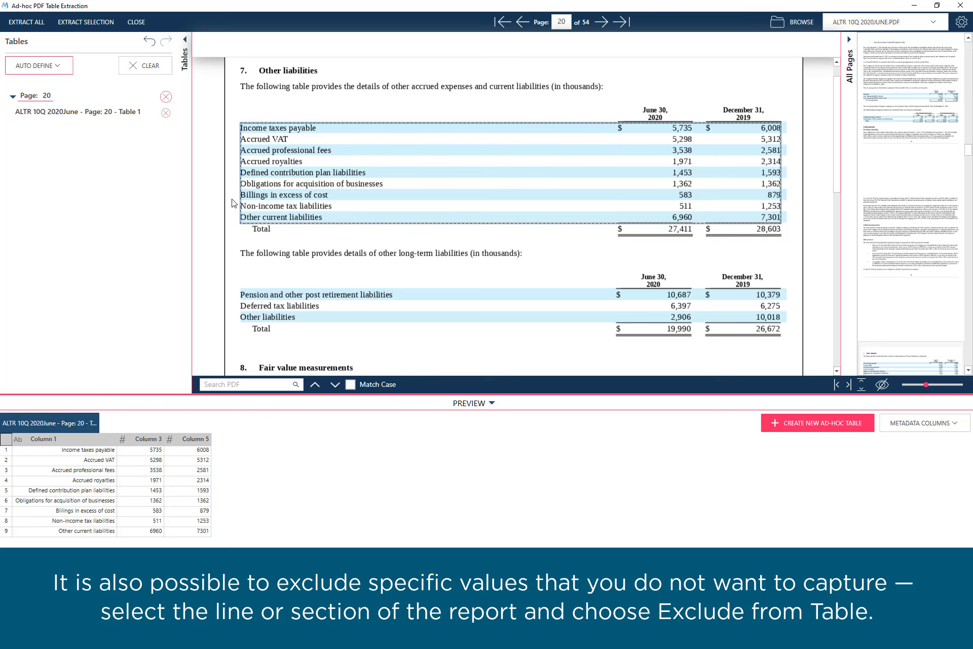
drag(234, 203, 789, 217)
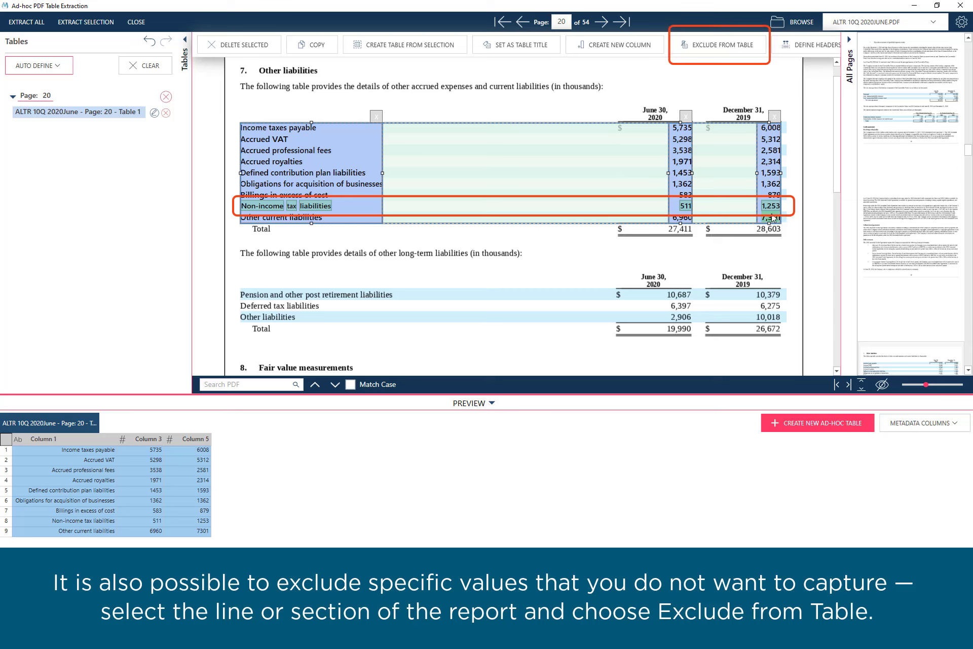
click(698, 48)
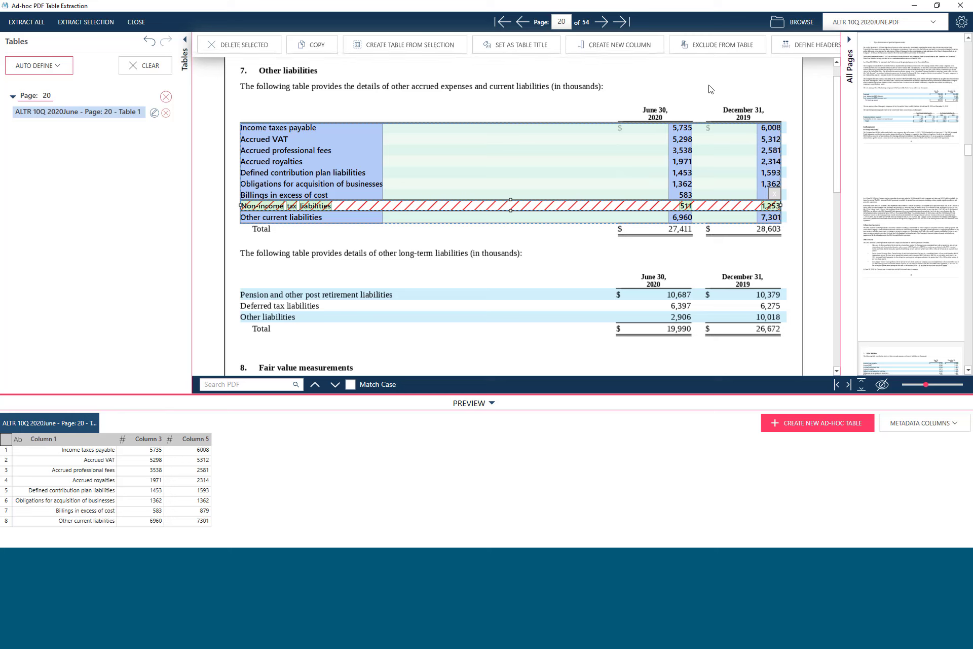
click(149, 42)
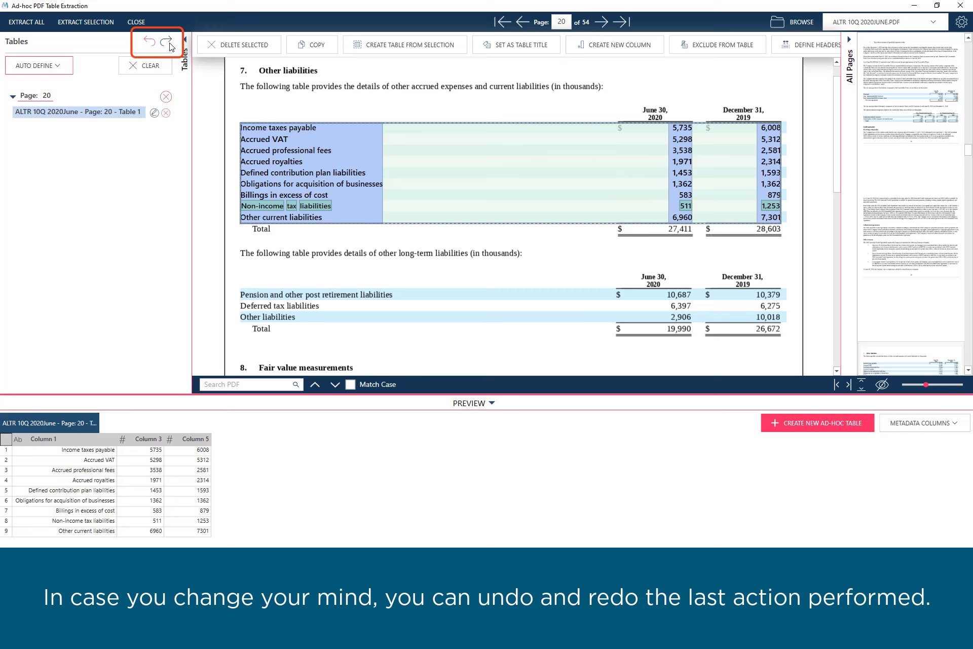
click(167, 41)
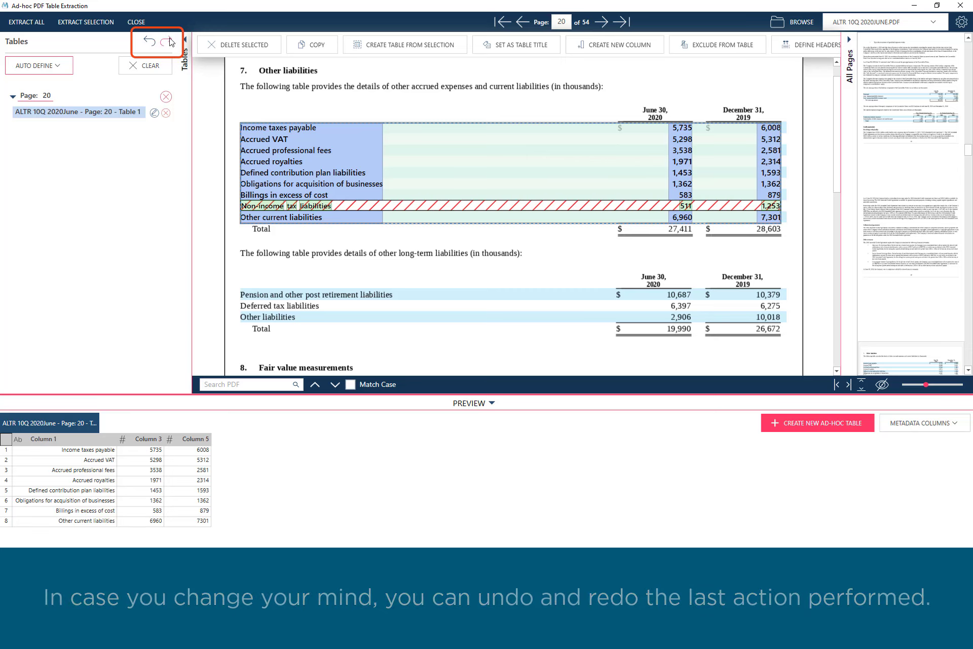
click(148, 42)
drag(236, 75, 786, 128)
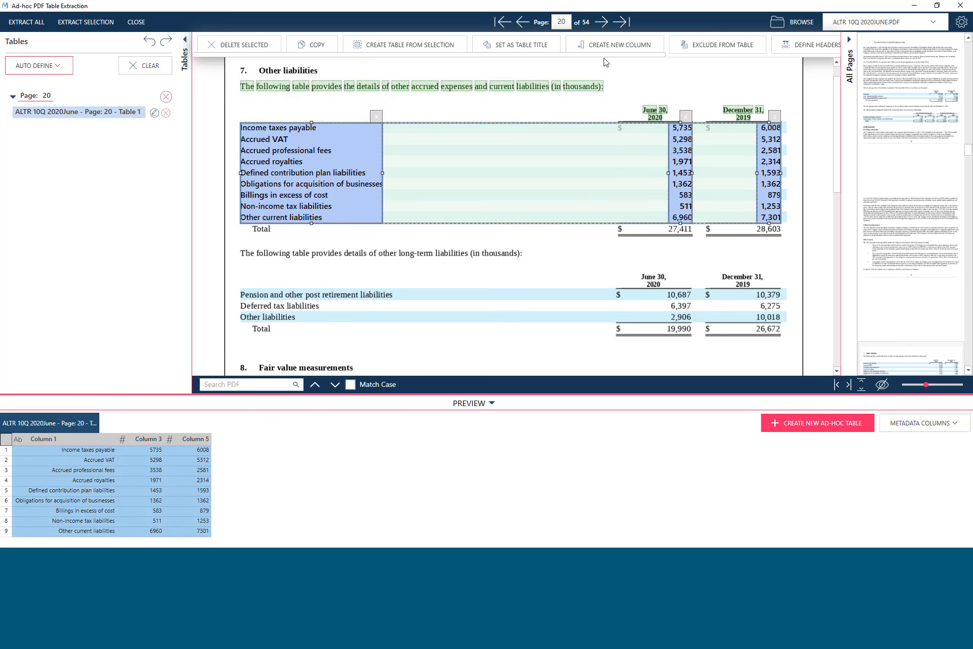
scroll(679, 62, right, 2)
scroll(679, 67, right, 2)
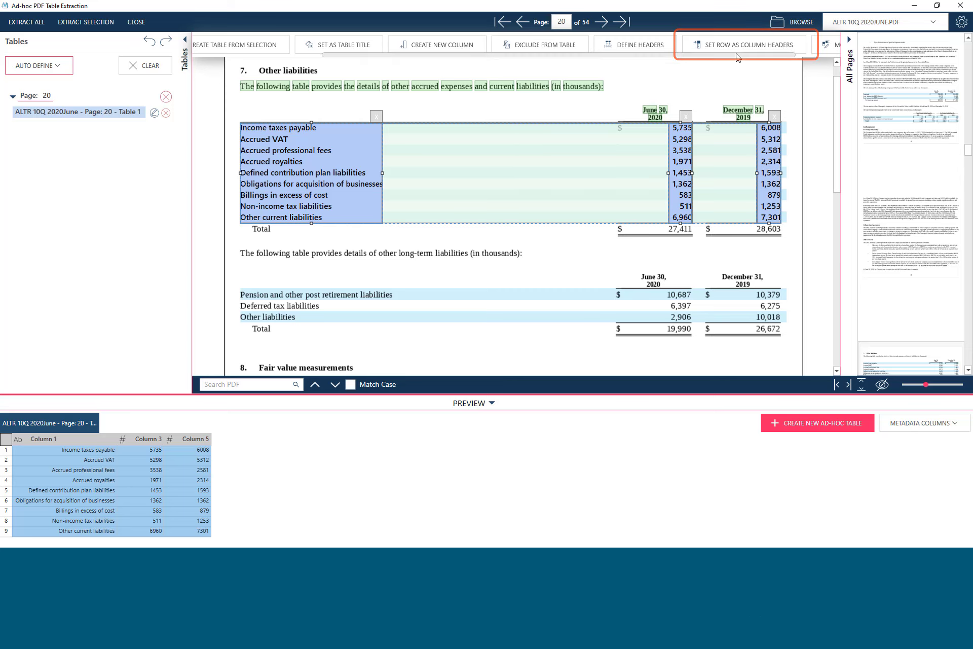
scroll(615, 64, left, 2)
scroll(614, 63, left, 2)
scroll(615, 63, left, 1)
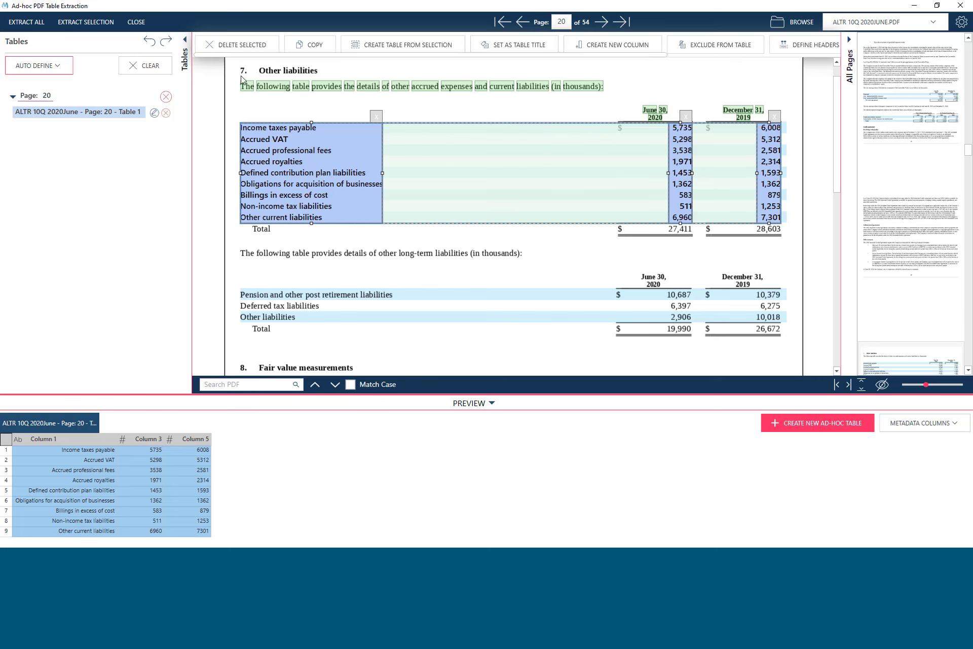
- Define the intro sentence and June 30, 2020 as column headers, pairing June with its values
drag(233, 76, 478, 94)
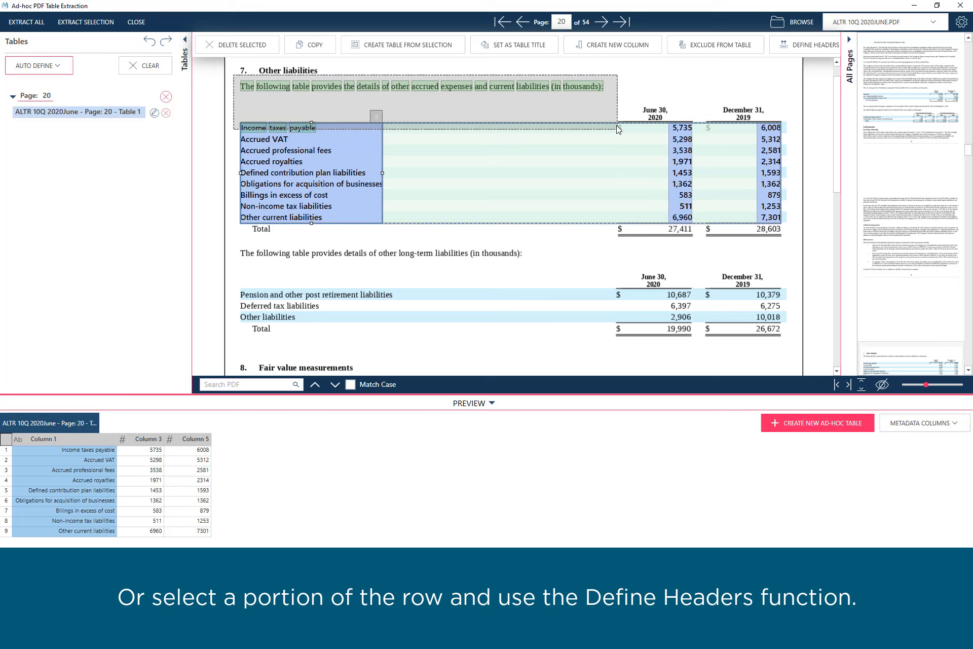
drag(478, 94, 616, 113)
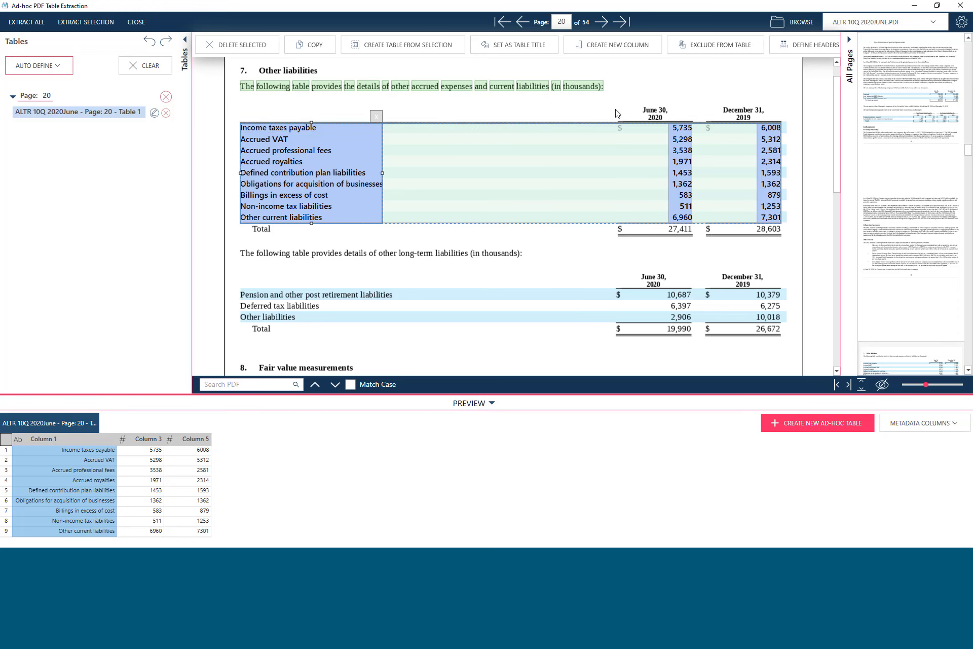
click(789, 51)
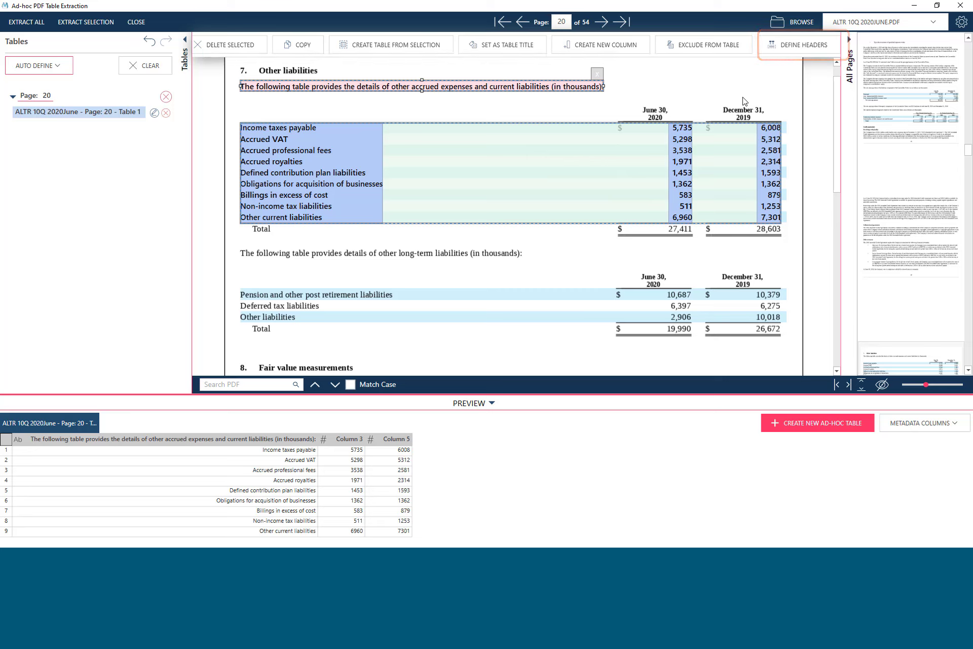
click(641, 108)
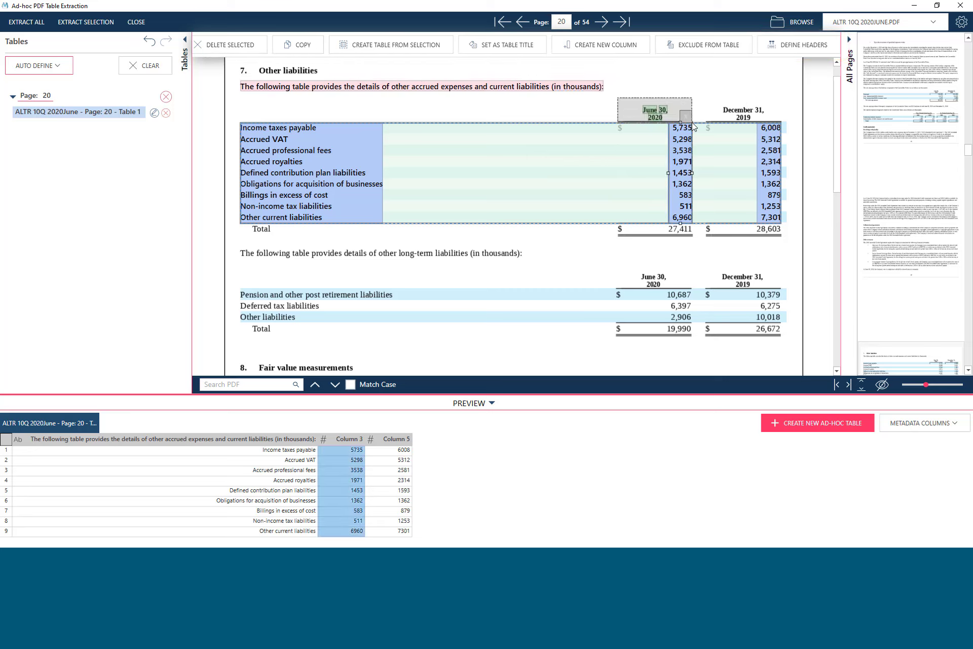
click(773, 51)
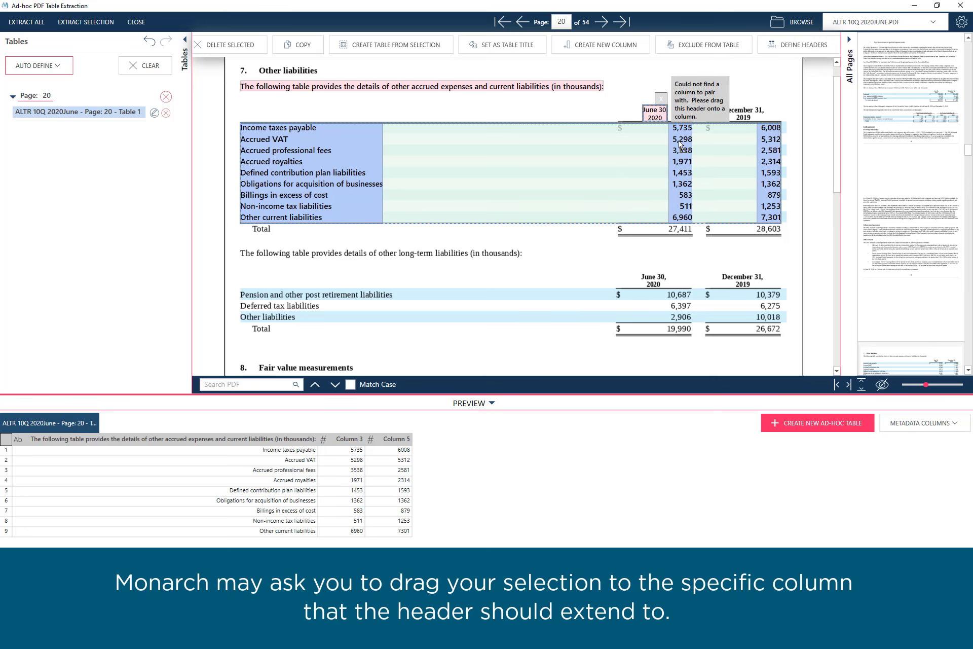
drag(682, 146, 679, 153)
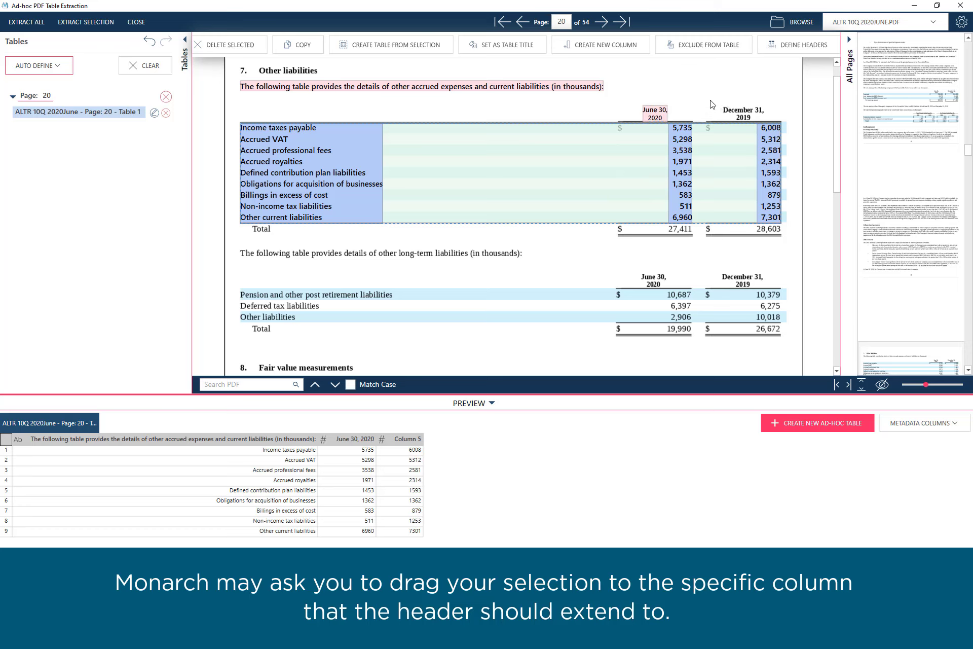
- Define December 31, 2019 as a column header and reselect the whole table with title and headers
drag(710, 100, 786, 127)
click(787, 127)
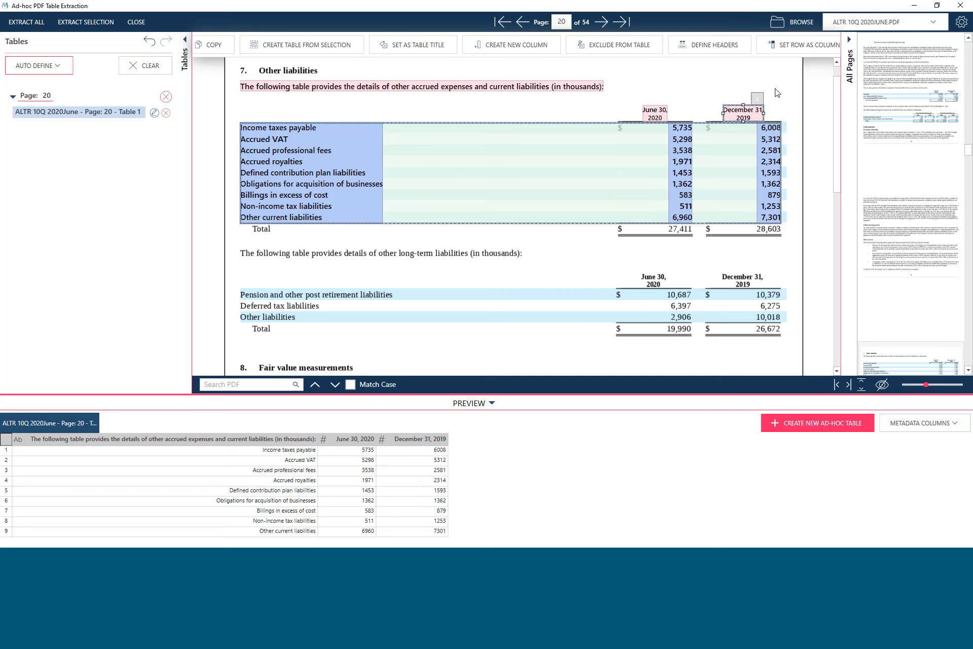
click(524, 111)
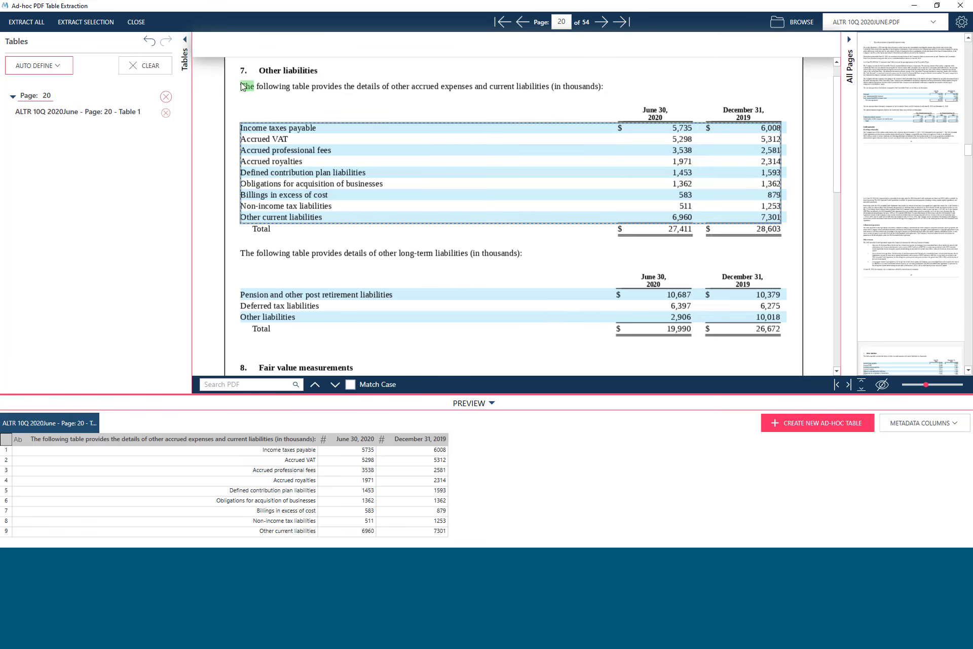
drag(234, 83, 787, 128)
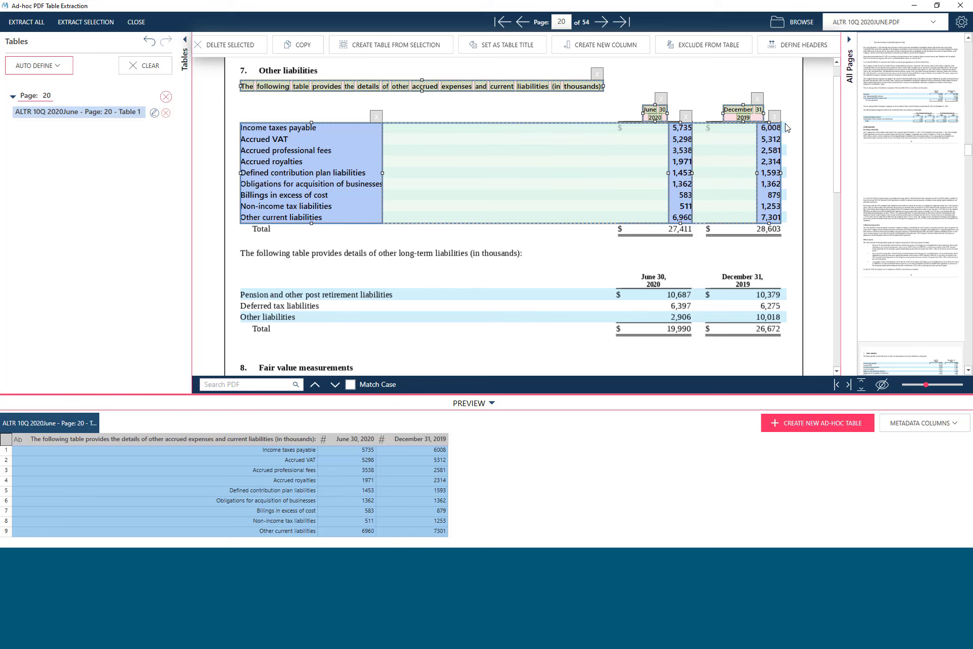
- In Modify Headers, trim the first header root down to just Details
right_click(777, 91)
click(797, 206)
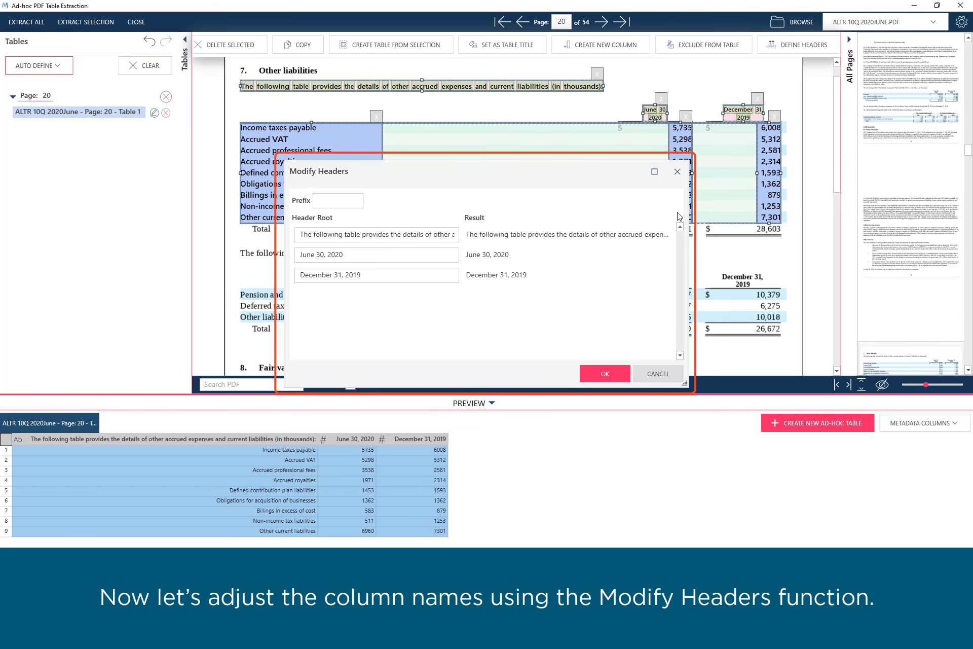
click(405, 235)
drag(404, 235, 300, 235)
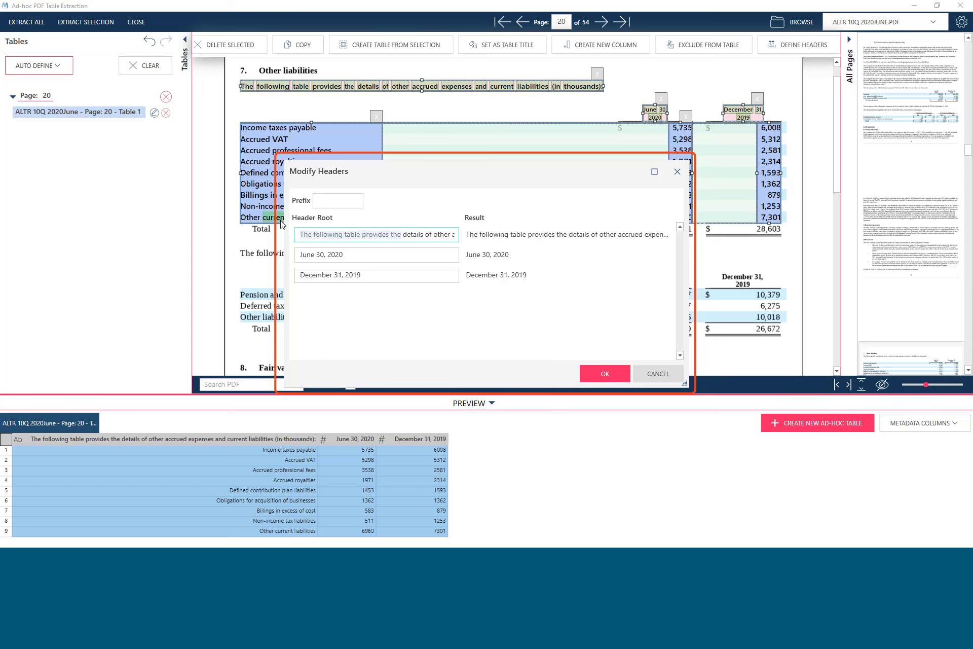
key(BackSpace)
text(D)
key(End)
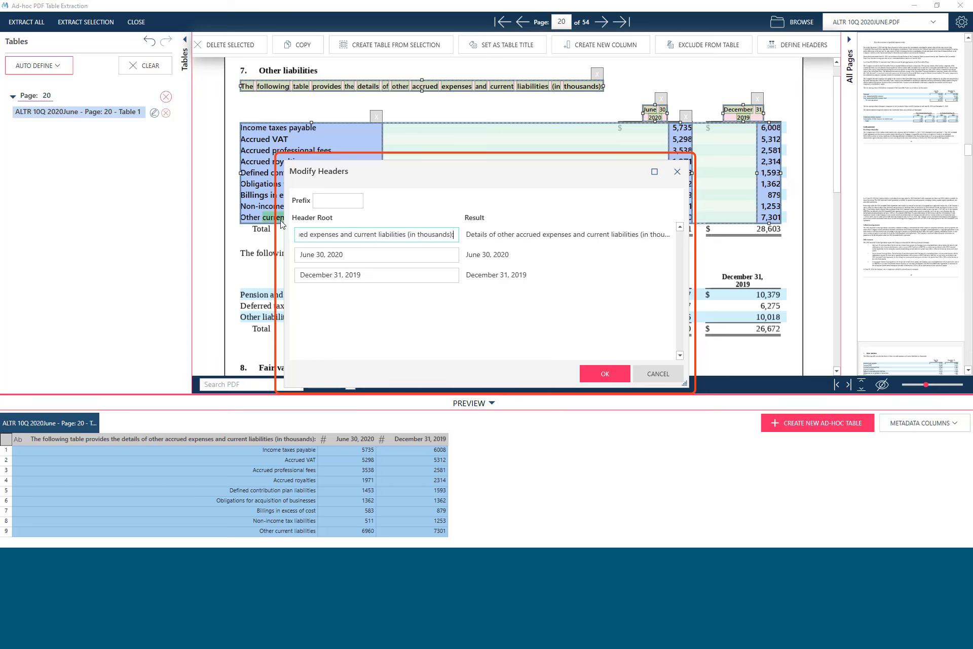
key(ctrl+shift+Left)
key(ctrl+shift+Left)
key(ctrl+shift+Left)
key(BackSpace)
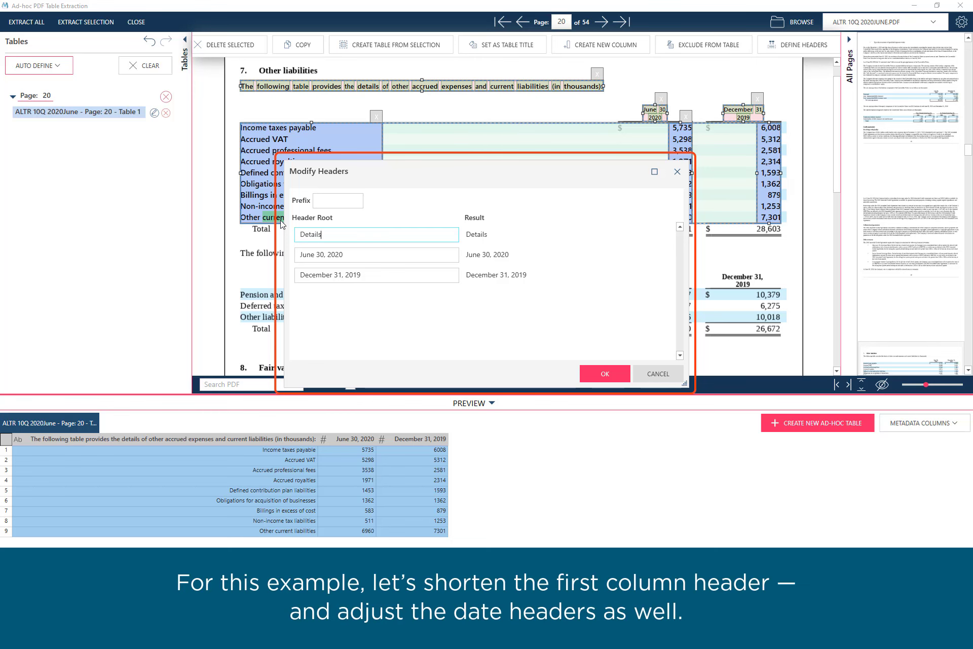
- Shorten the date headers to June 2020 and December 2019, leave Prefix blank, and apply
double_click(320, 254)
key(BackSpace)
key(Delete)
key(Delete)
double_click(337, 276)
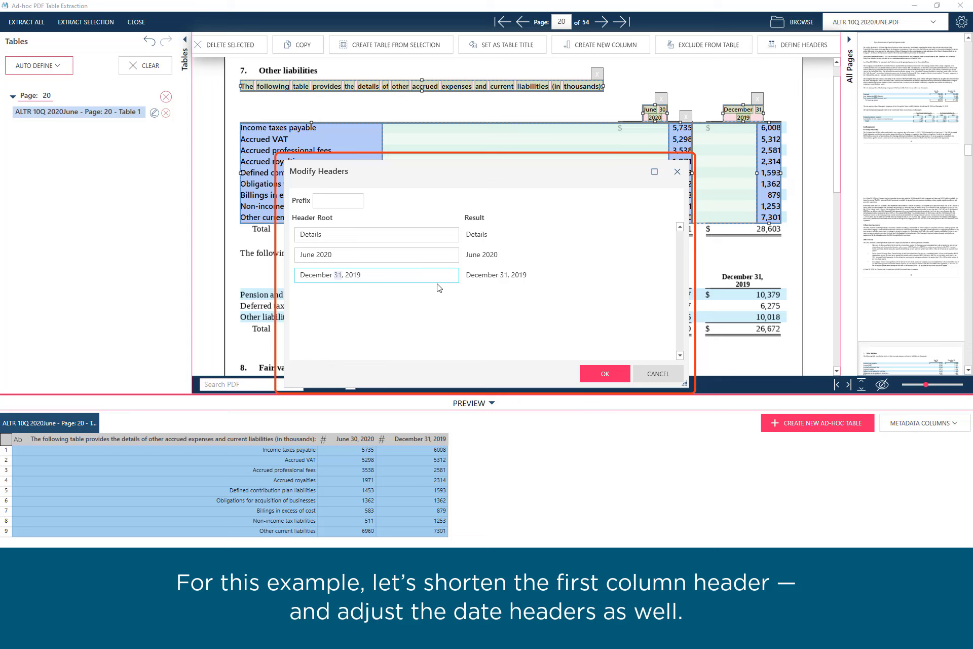
key(BackSpace)
key(Delete)
key(Delete)
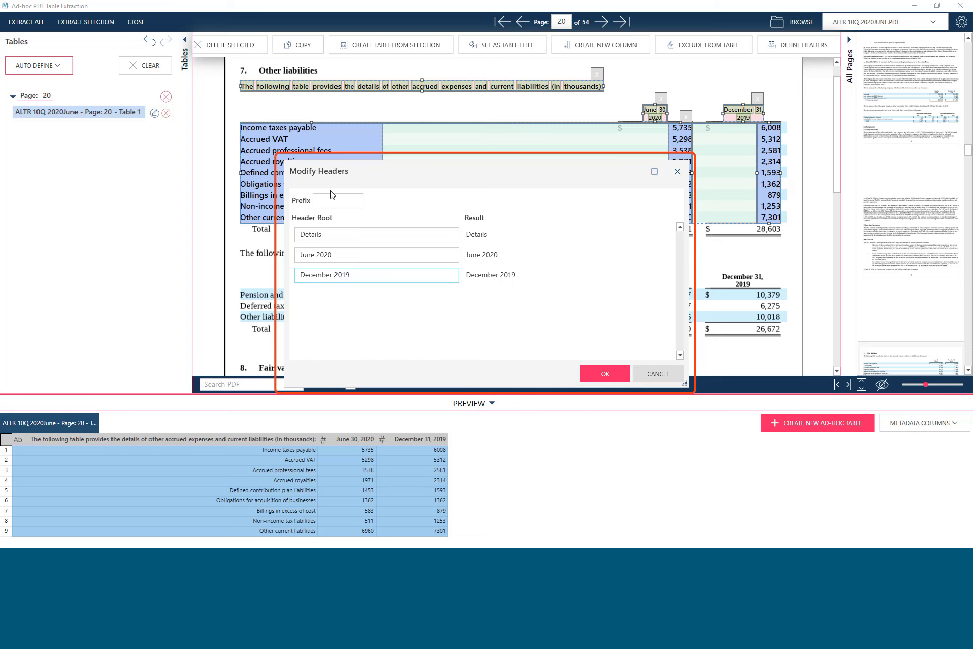
click(330, 200)
text((Other)
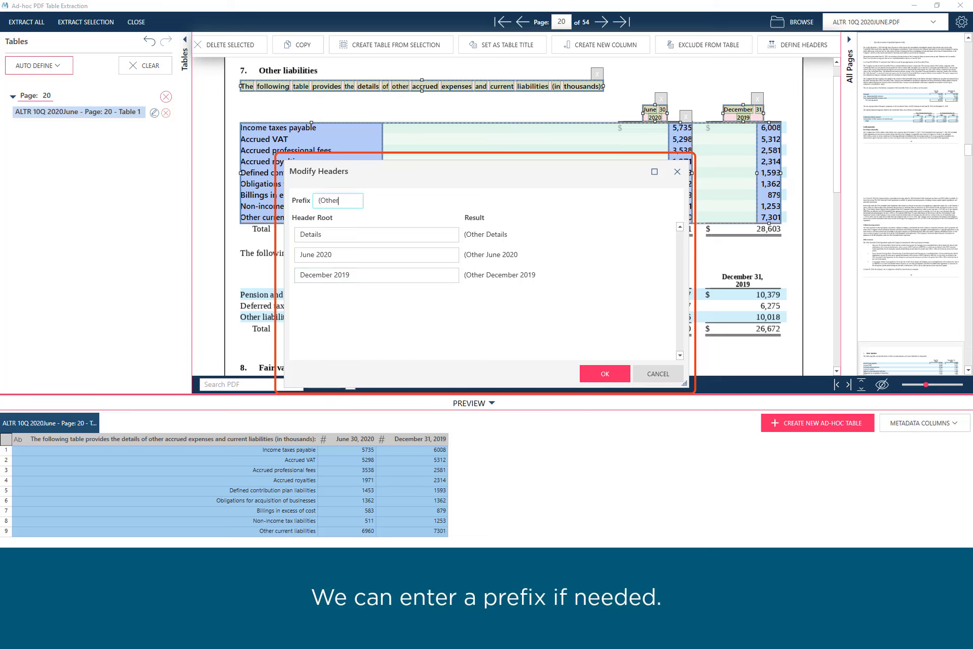
text())
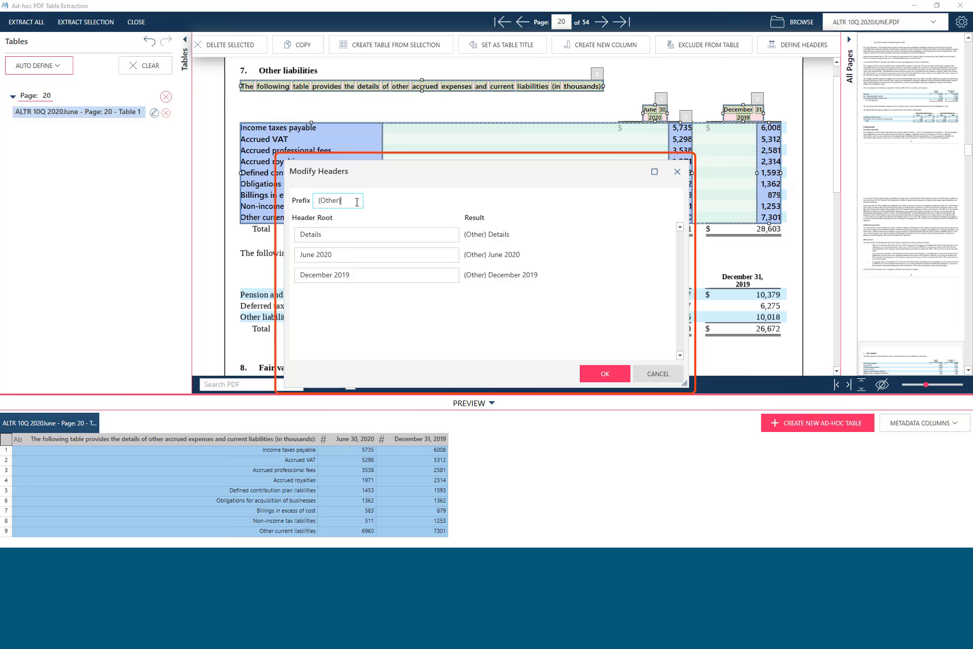
key(BackSpace)
key(BackSpace)
key(BackSpace)
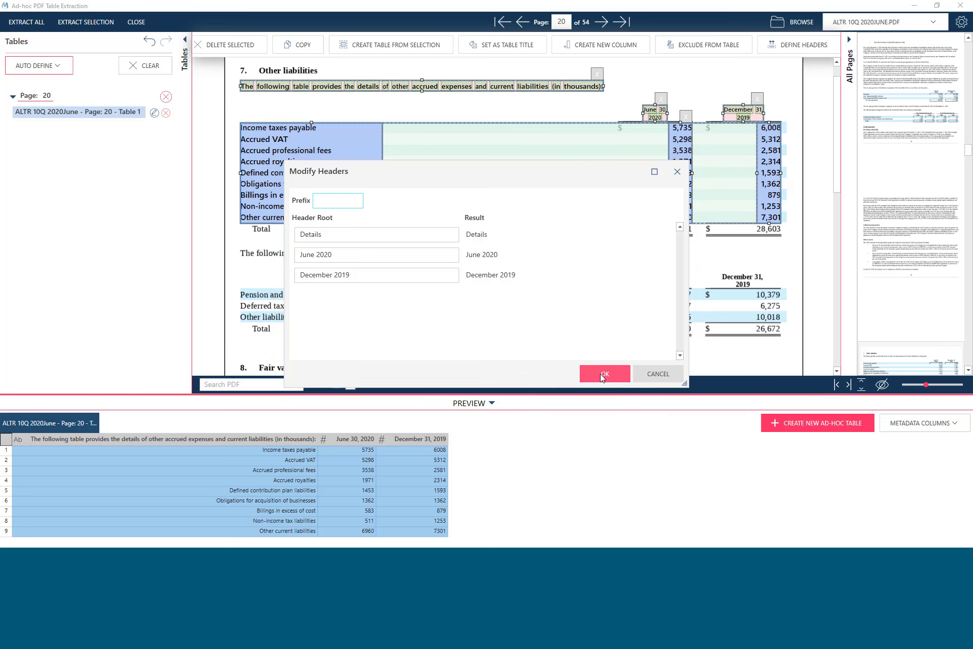
click(604, 373)
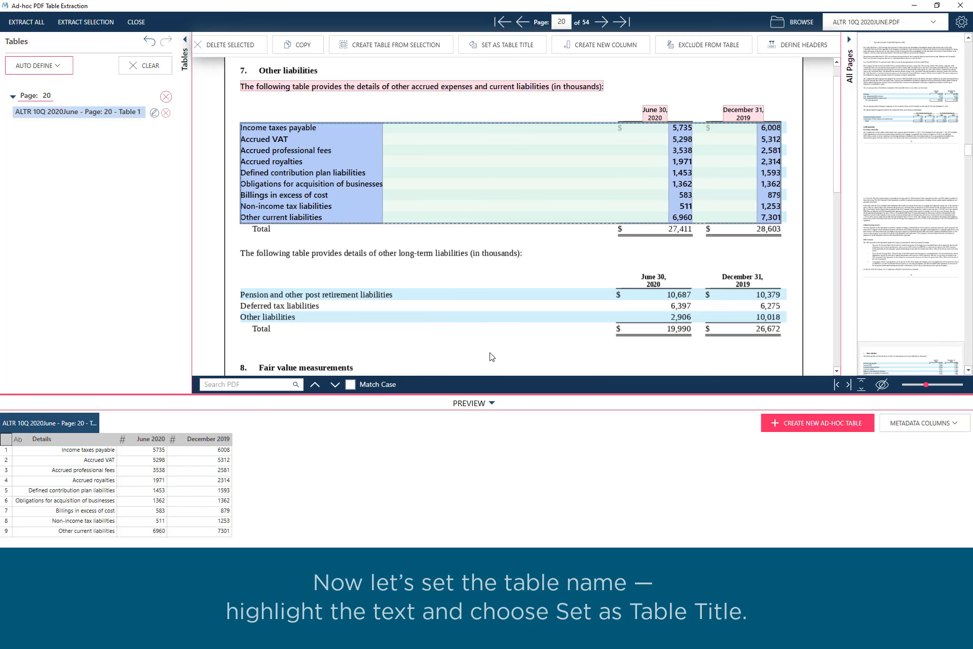
- Set the 'Other liabilities' heading as the extracted table's title
drag(255, 65, 326, 77)
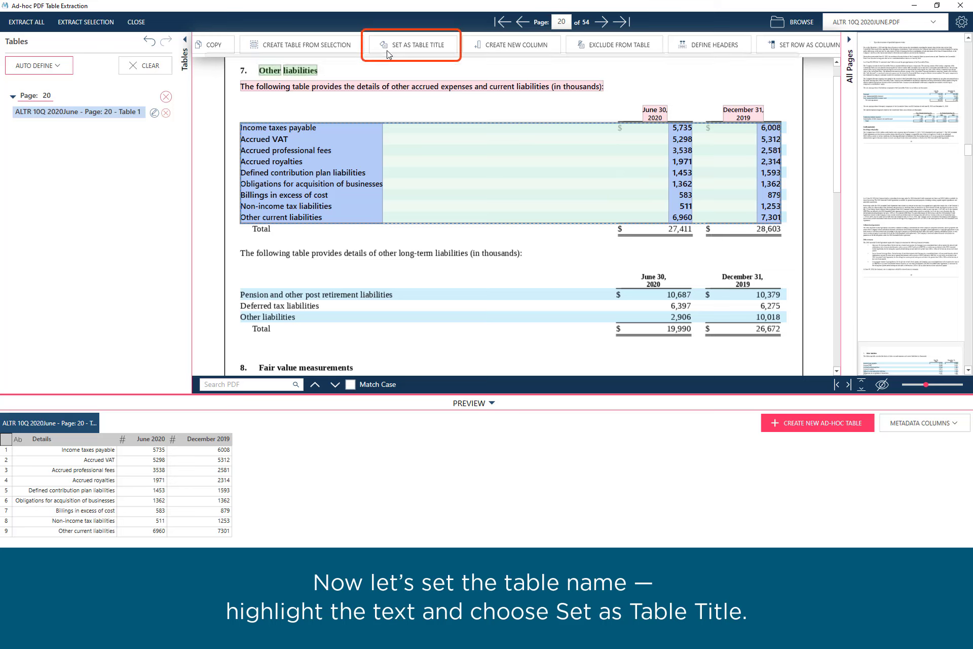
click(407, 46)
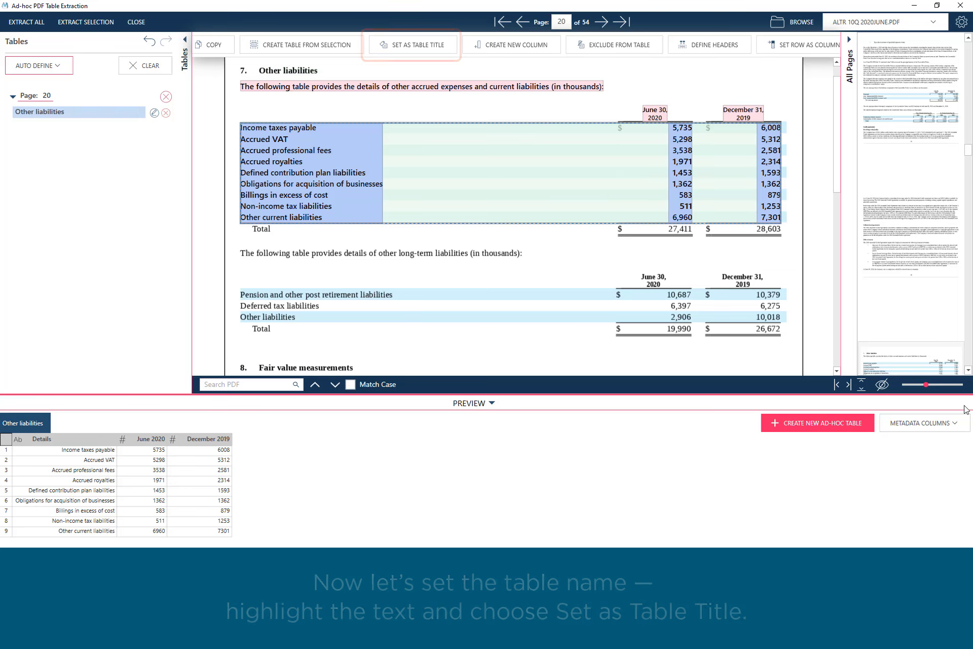
- Enable the Date Created, File and Page Number metadata columns for the table
click(956, 428)
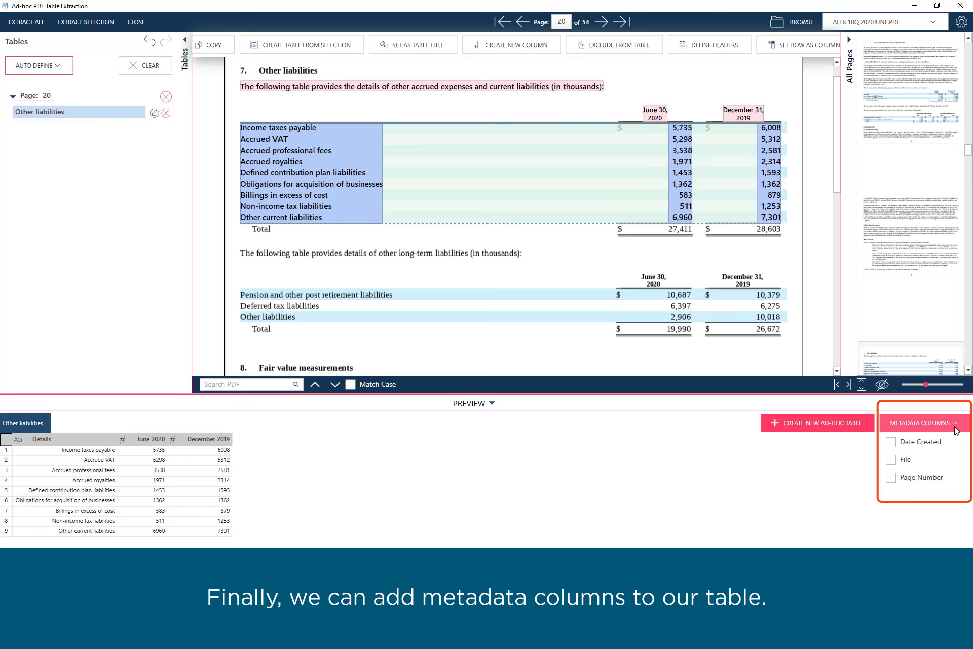
click(916, 445)
click(908, 460)
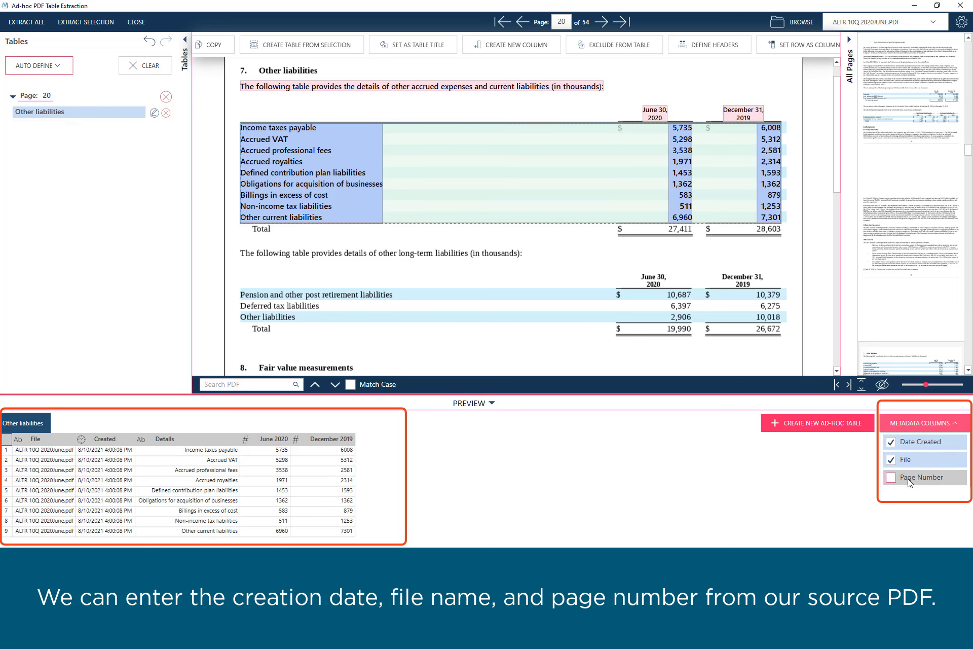
click(902, 478)
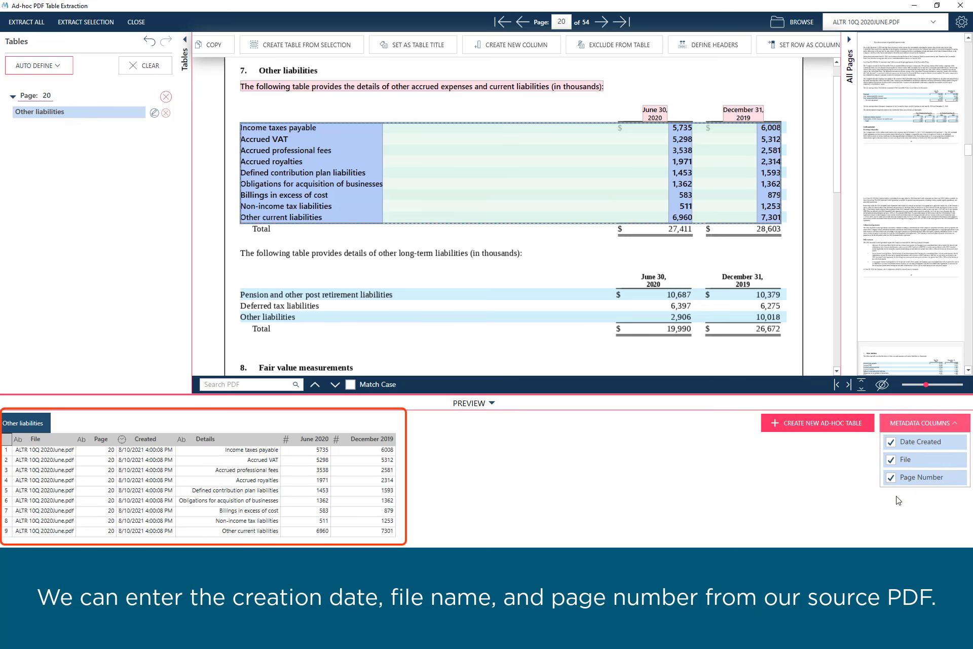